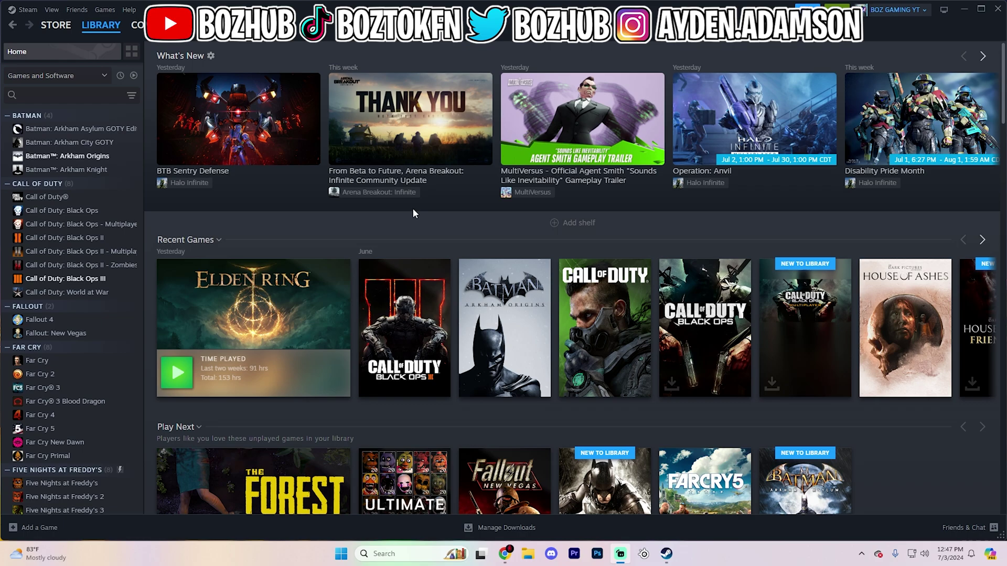
Open the account details and view the account's purchase history.
mouse_move(541, 106)
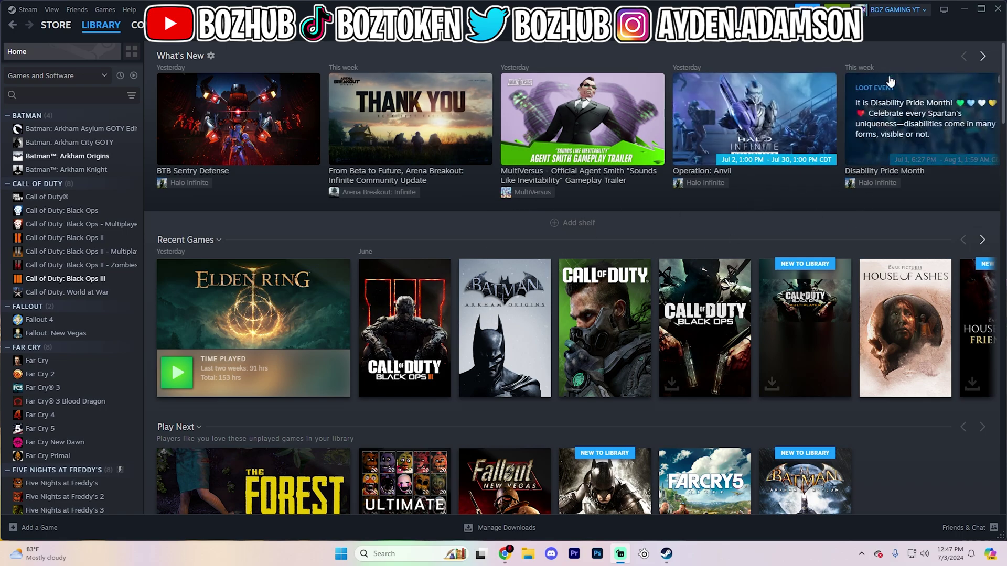
left_click(893, 12)
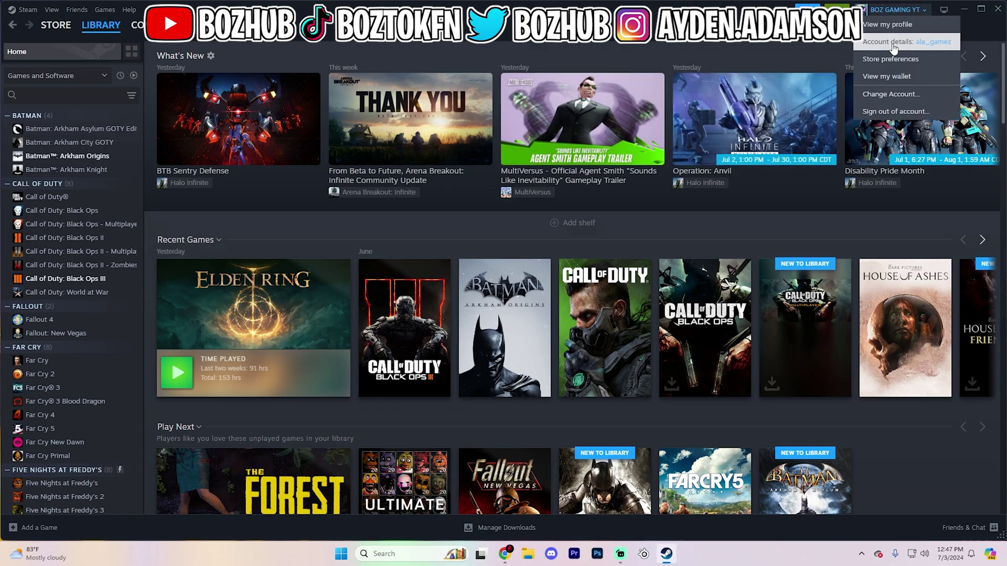
left_click(875, 46)
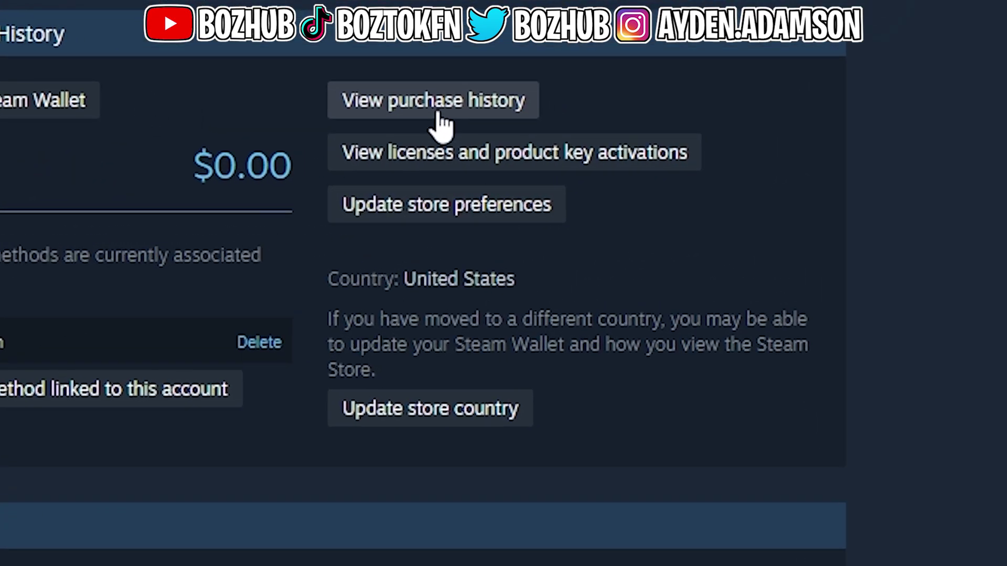
left_click(405, 94)
Find the Risk of Rain 2 purchase in the history and choose "I would like a refund" as its issue.
scroll(533, 279, "down", 15)
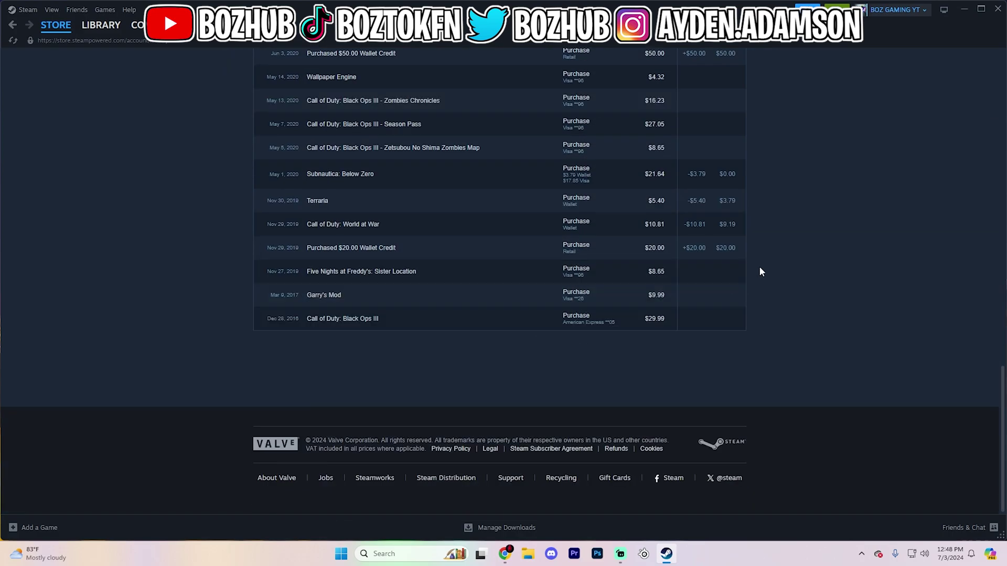
scroll(355, 335, "up", 1)
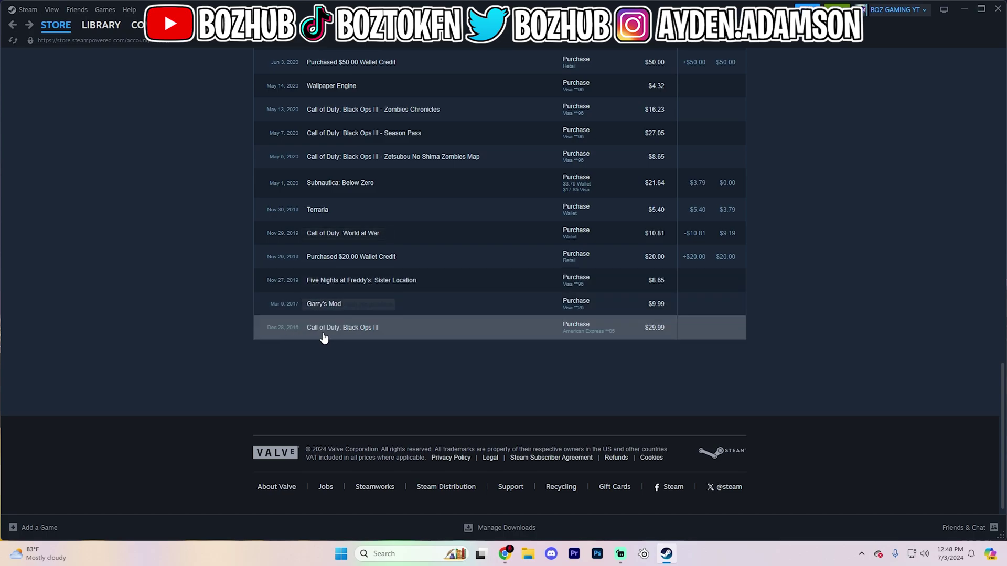
scroll(450, 350, "up", 6)
scroll(405, 348, "up", 10)
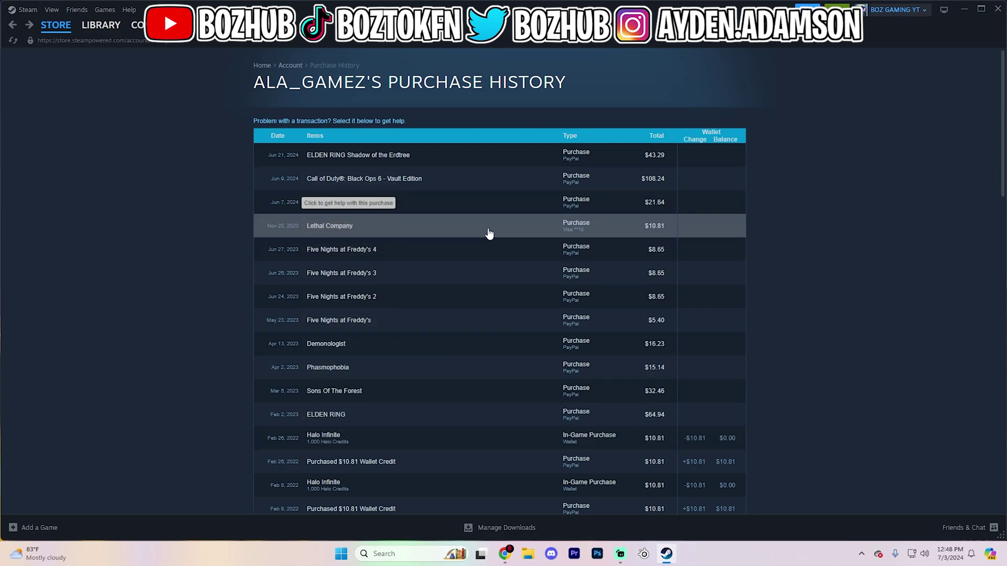
scroll(530, 241, "down", 3)
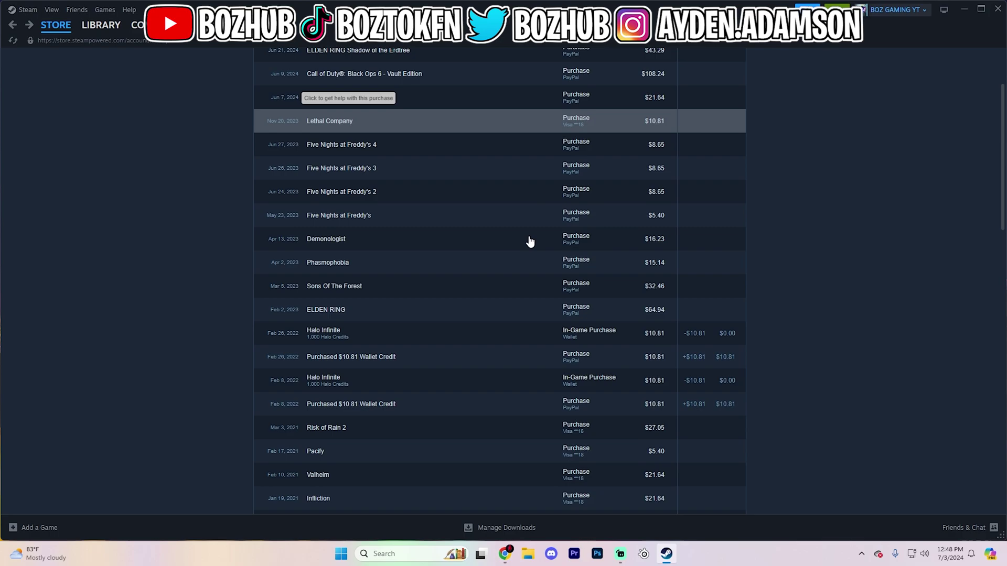
scroll(530, 241, "down", 1)
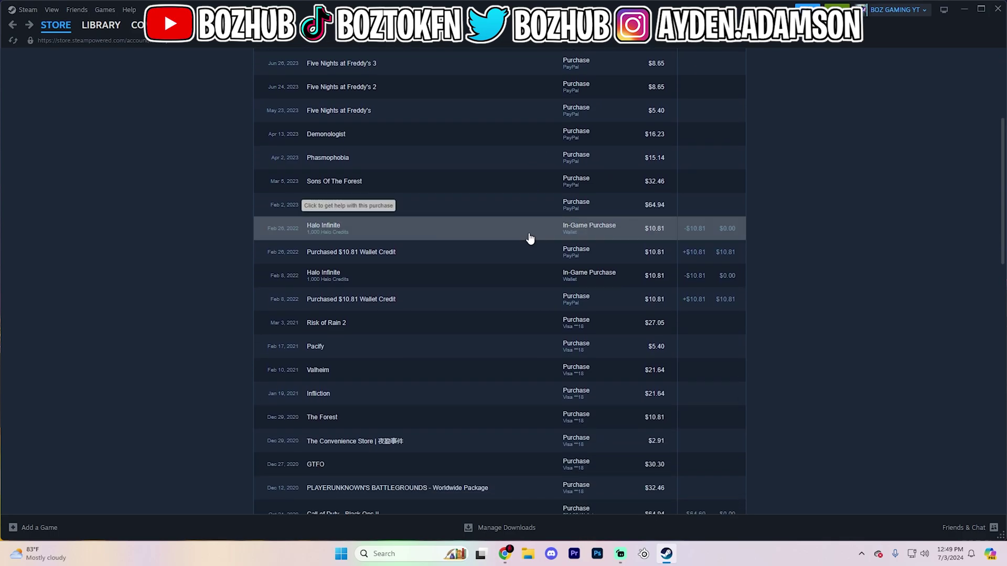
left_click(362, 324)
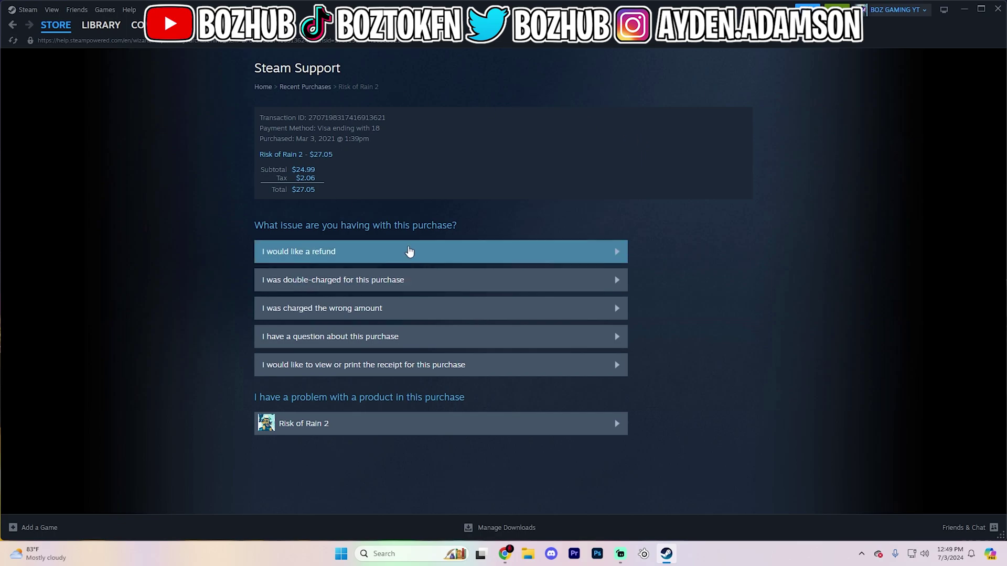
left_click(322, 259)
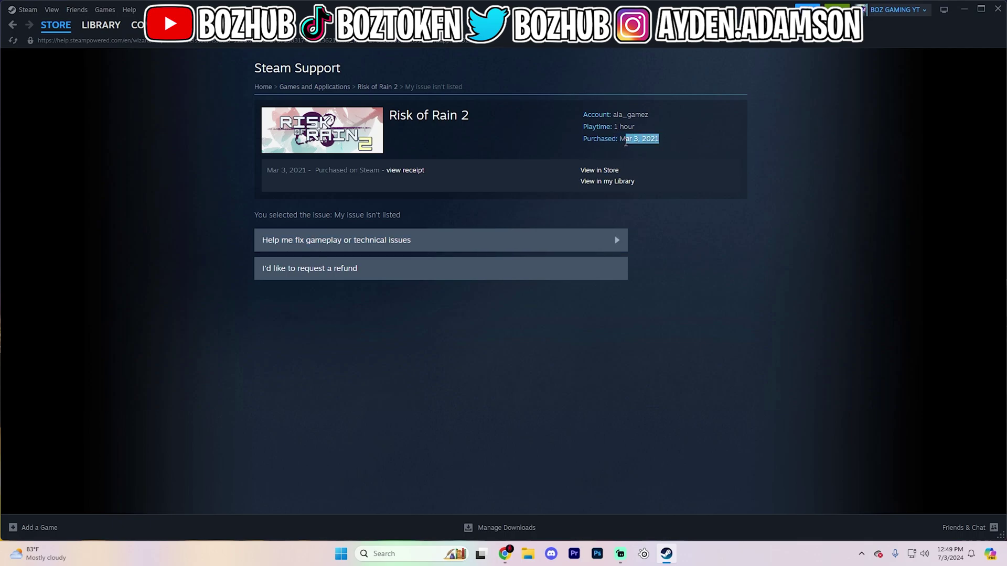
Check the playtime and purchase date of Risk of Rain 2 and open its refund request form.
left_click_drag(626, 142, 614, 126)
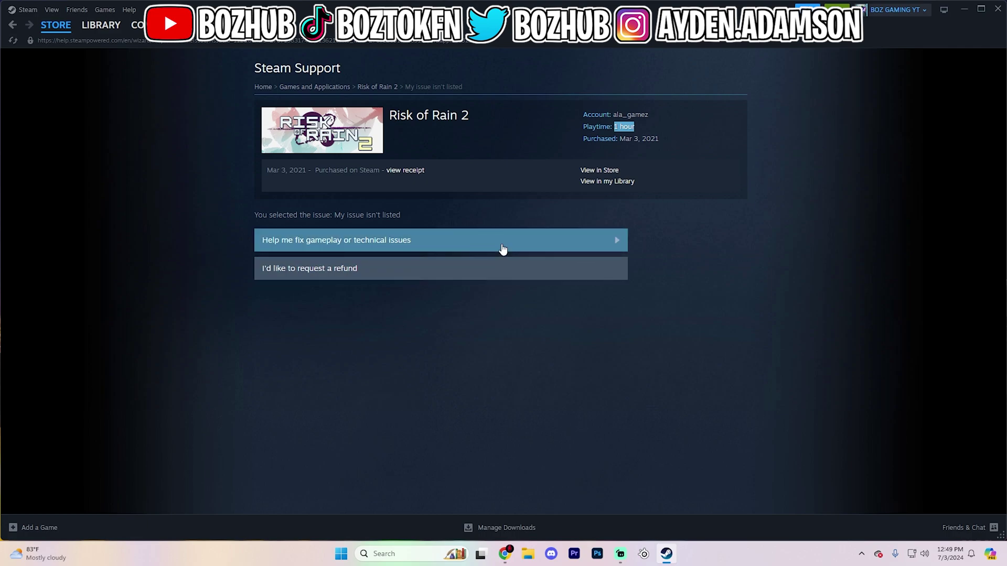
left_click_drag(681, 138, 583, 138)
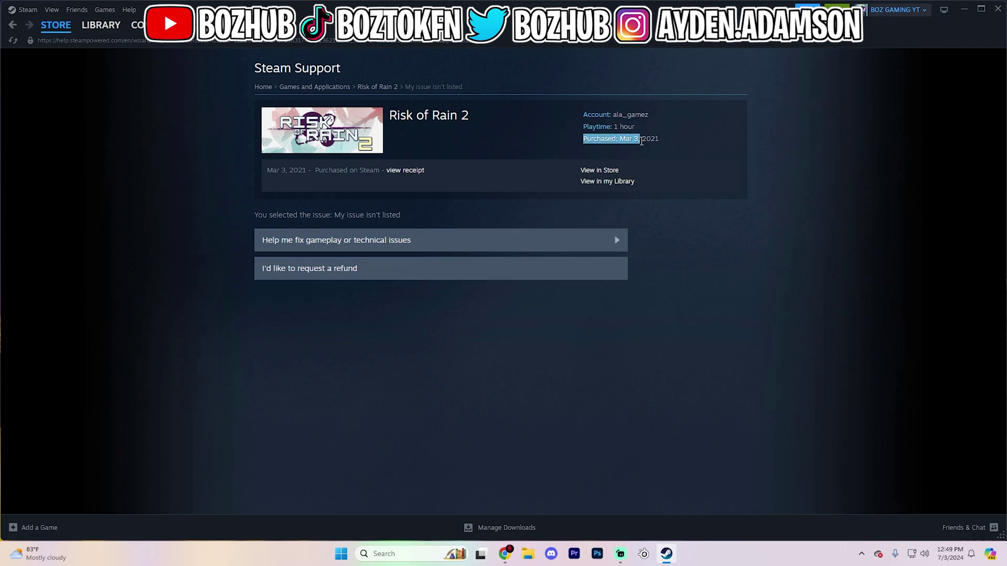
left_click(657, 149)
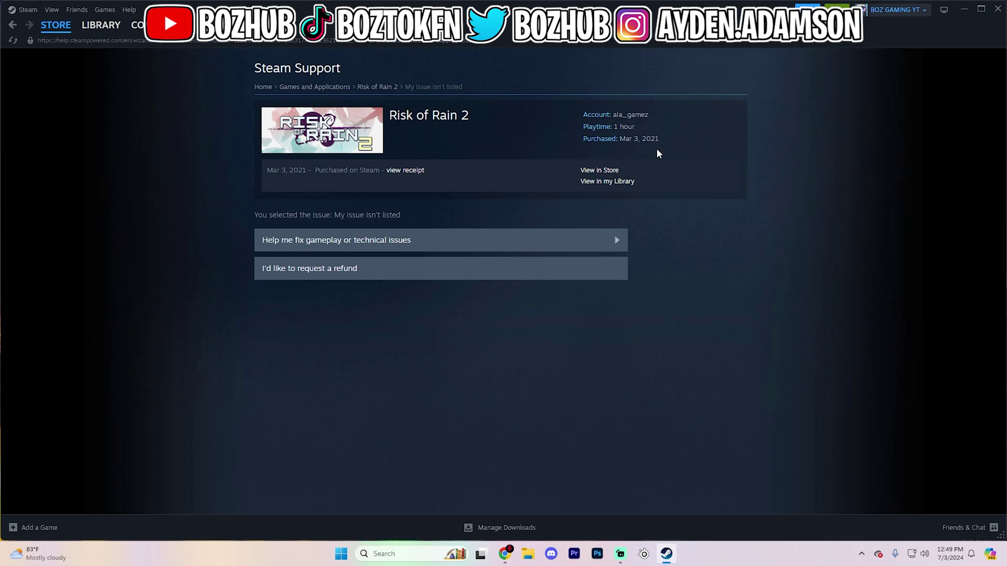
left_click(350, 272)
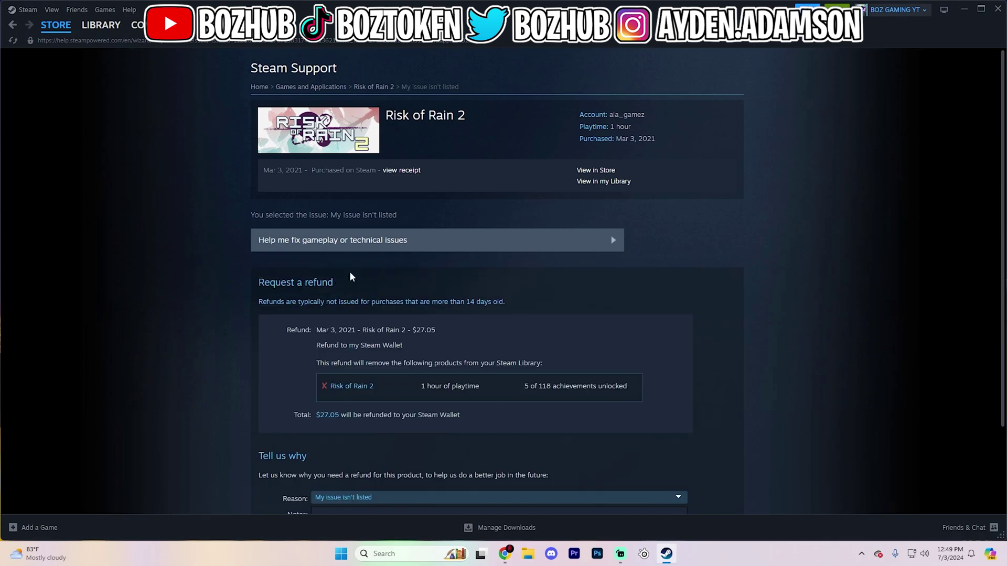
Read through the refund request's age limit, purchase details, refund destination and the product being removed from the library.
scroll(351, 277, "down", 2)
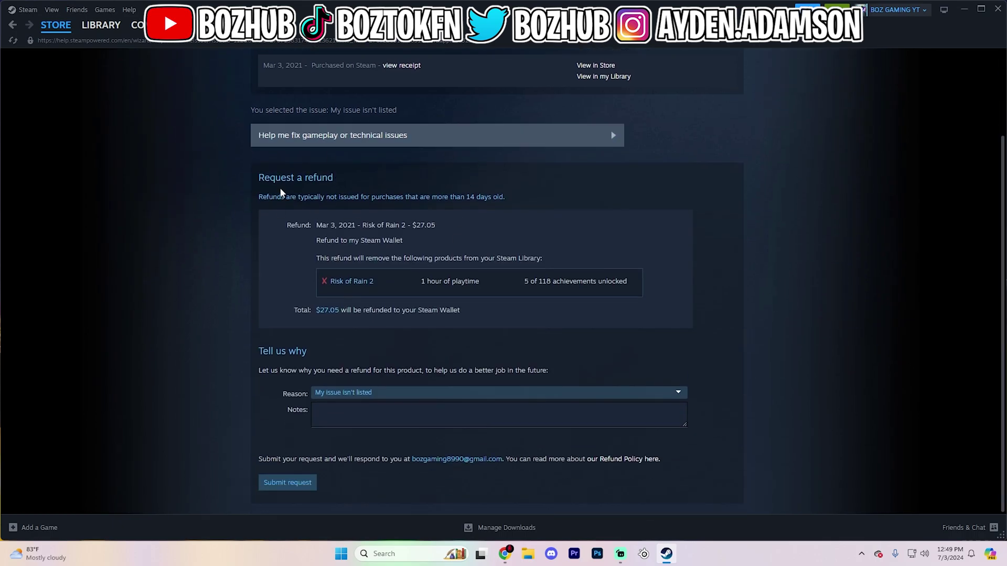
left_click_drag(281, 192, 389, 195)
left_click(470, 194)
left_click_drag(523, 196, 430, 201)
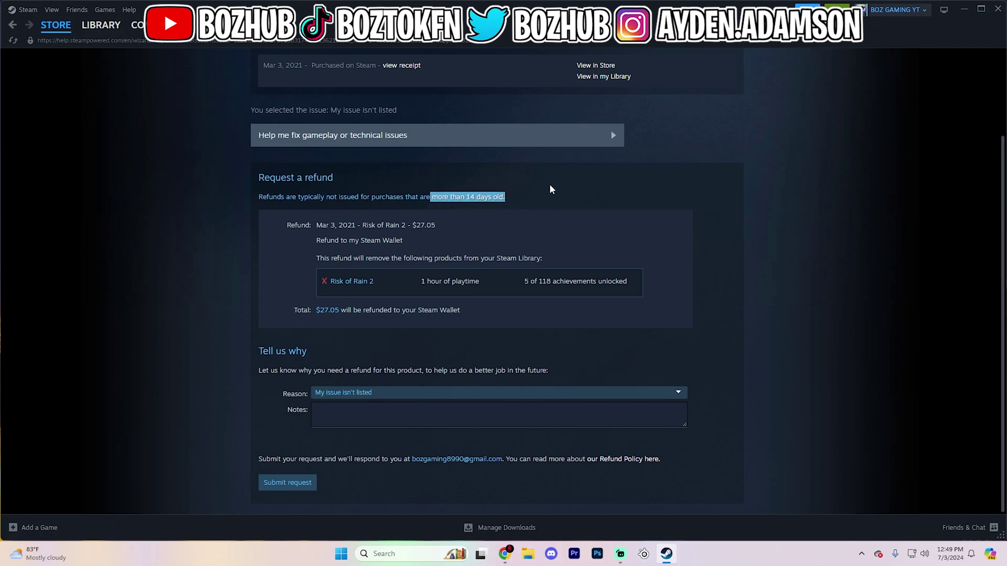
left_click_drag(357, 225, 286, 225)
left_click(359, 228)
left_click_drag(359, 228, 435, 224)
left_click_drag(338, 249, 420, 241)
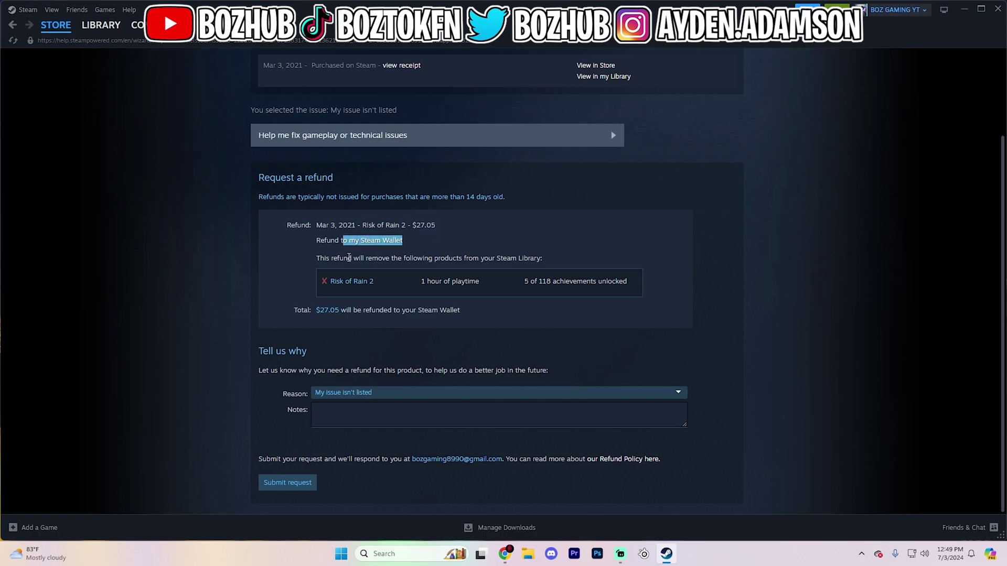
left_click_drag(337, 259, 392, 253)
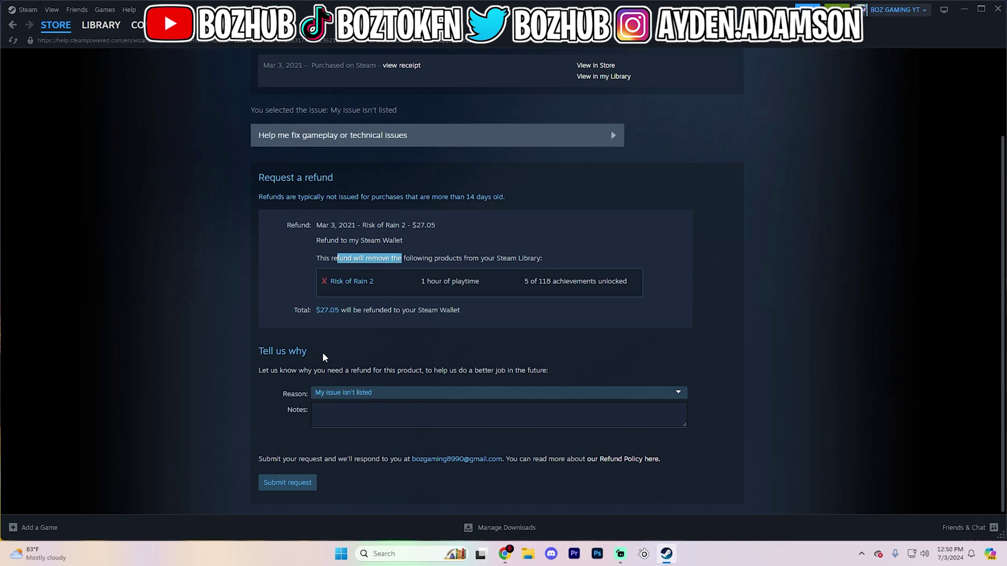
left_click_drag(324, 358, 276, 352)
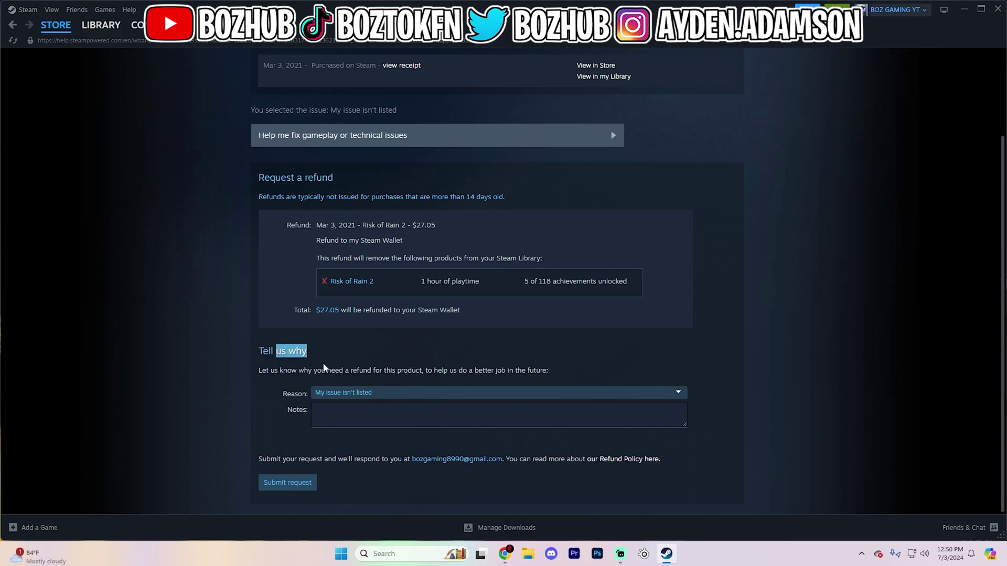
Set the refund reason to "It's not fun".
left_click(386, 395)
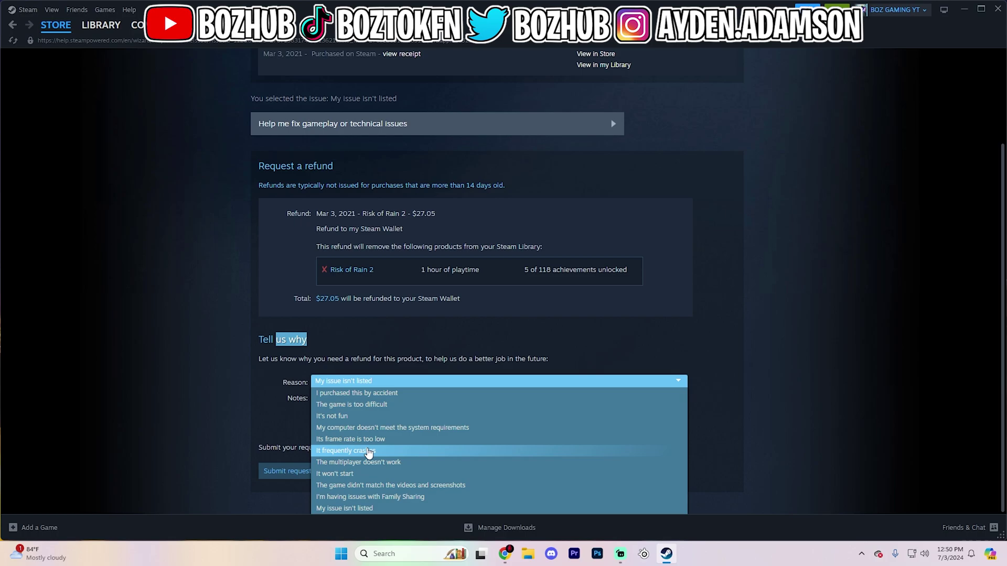
left_click(367, 416)
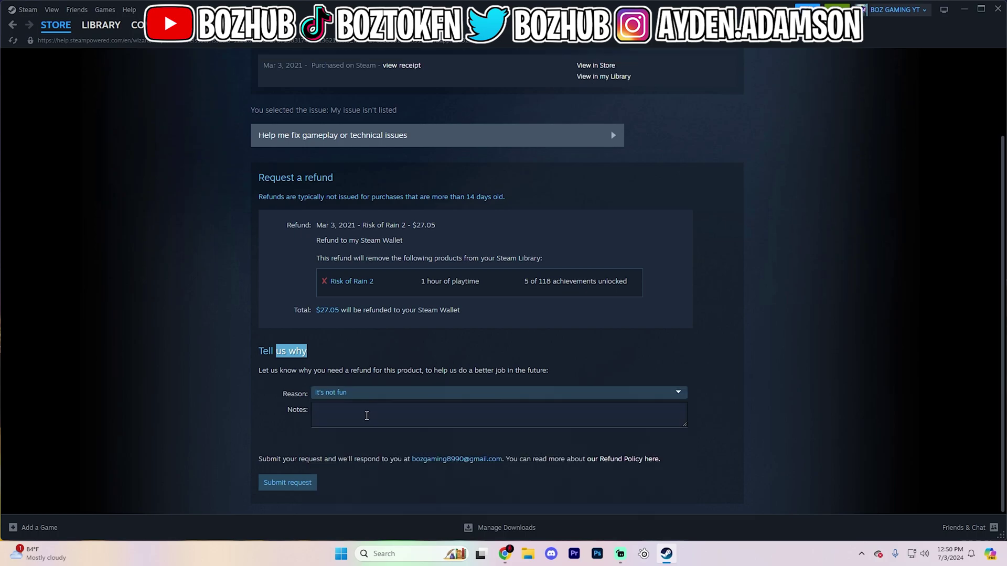
Enter the note "Was convinced to buy this game by some old friends of mine just for us to never play it lol." and submit the request.
left_click(366, 416)
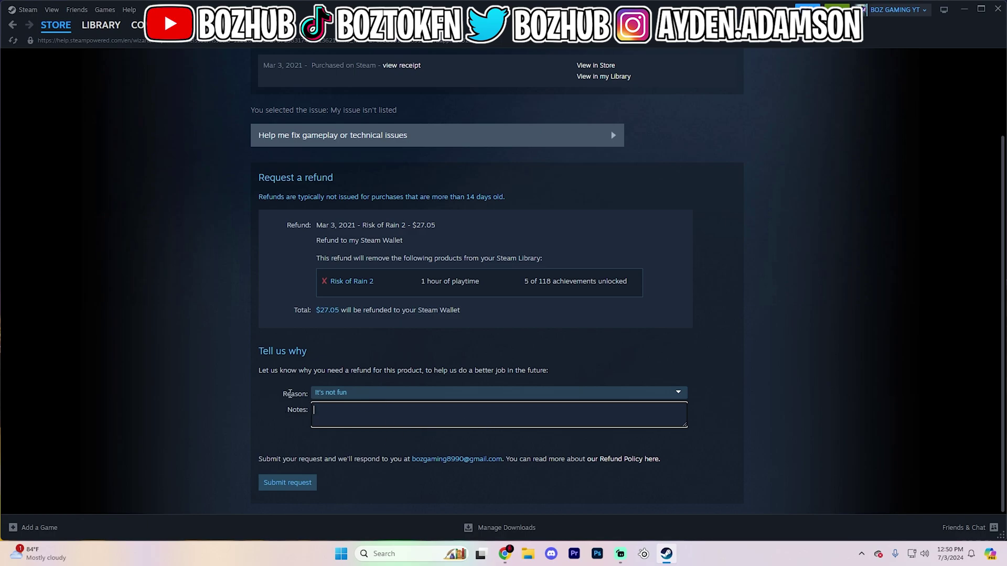
left_click_drag(310, 395, 327, 416)
left_click(326, 416)
type("Was convinced to buy this game by some old friends of mine just for us to never play it lol.")
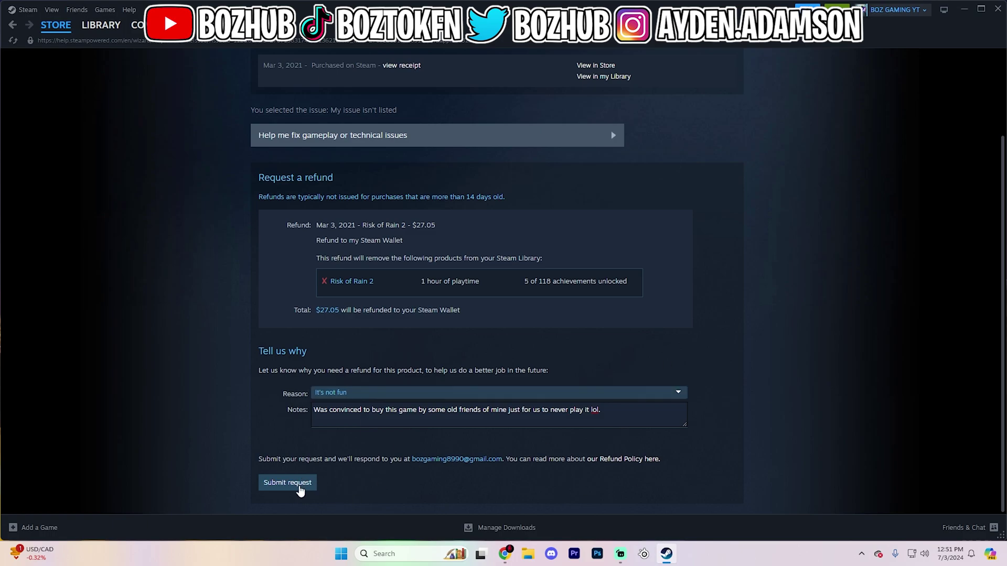
left_click(300, 490)
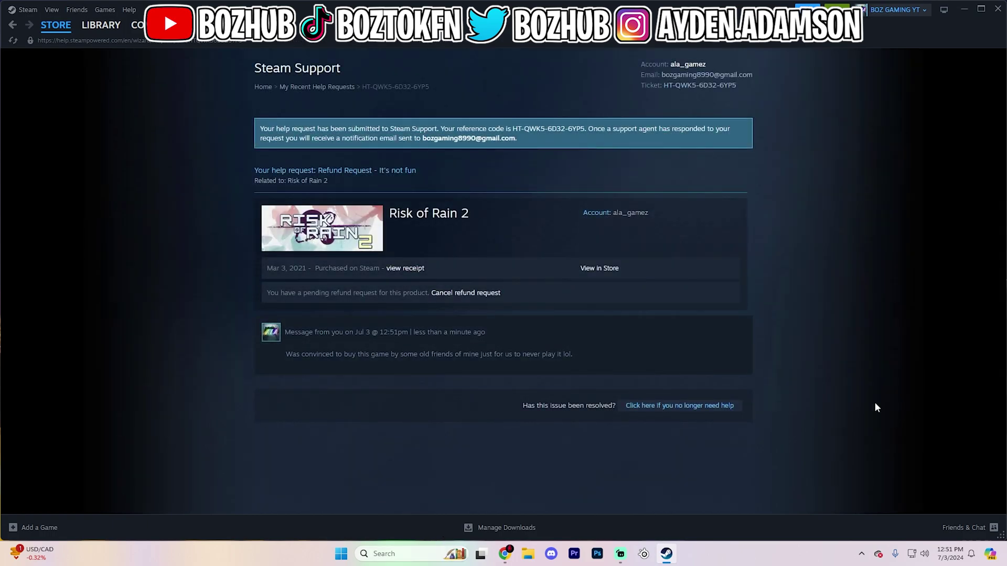